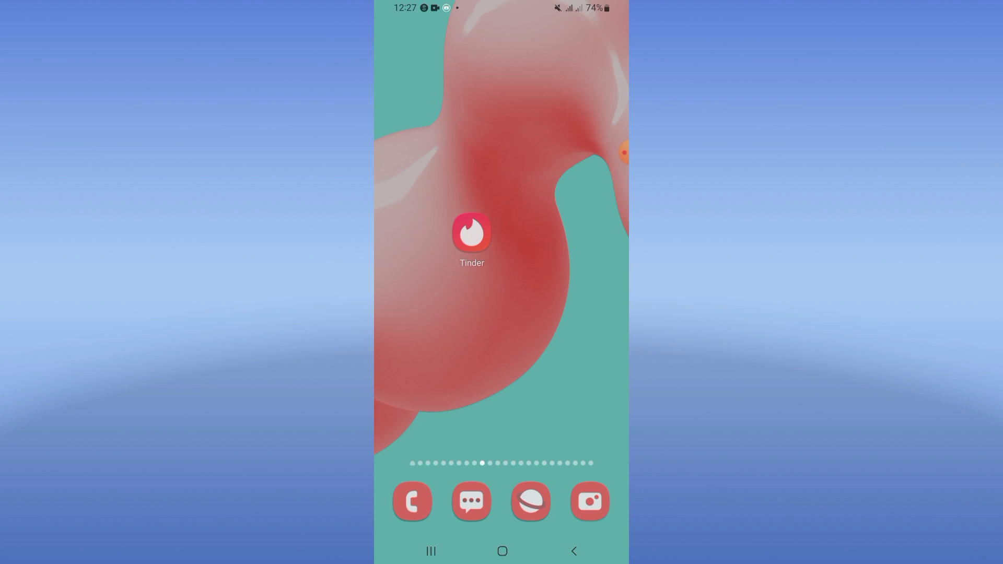
Open Settings' Apps list from the app drawer and search it for 'tinde'.
drag(501, 392, 501, 196)
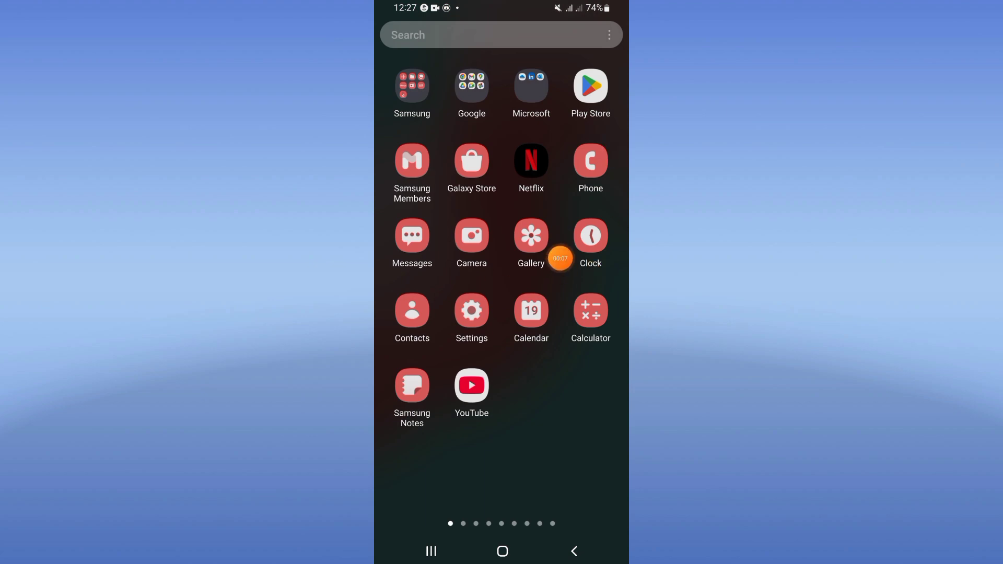
click(472, 311)
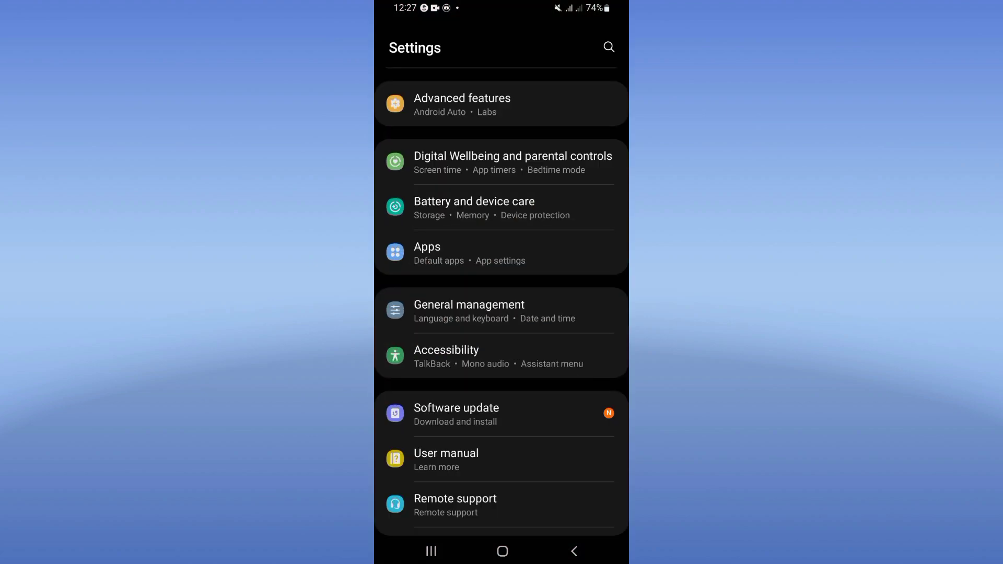
click(427, 253)
click(580, 44)
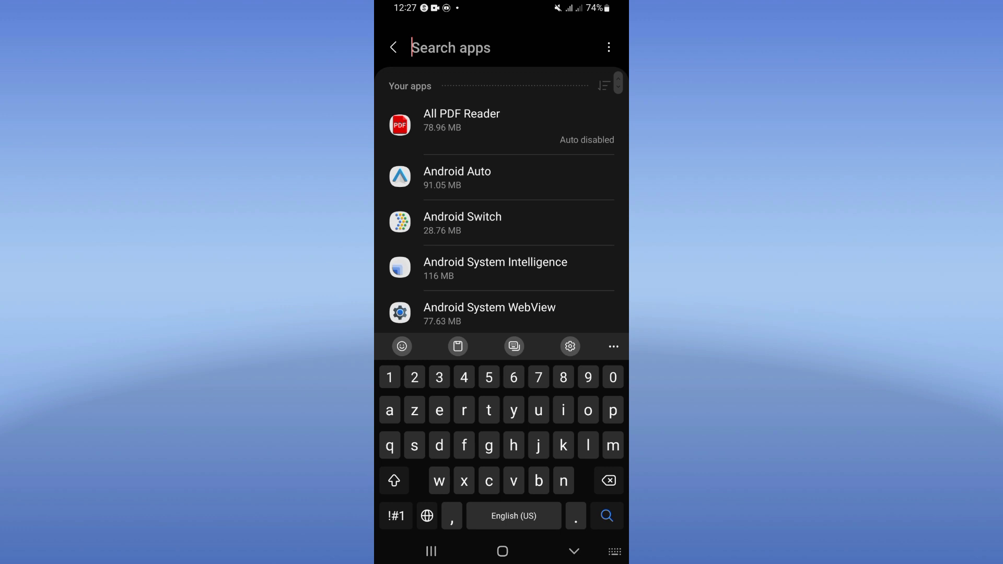
text(tinde)
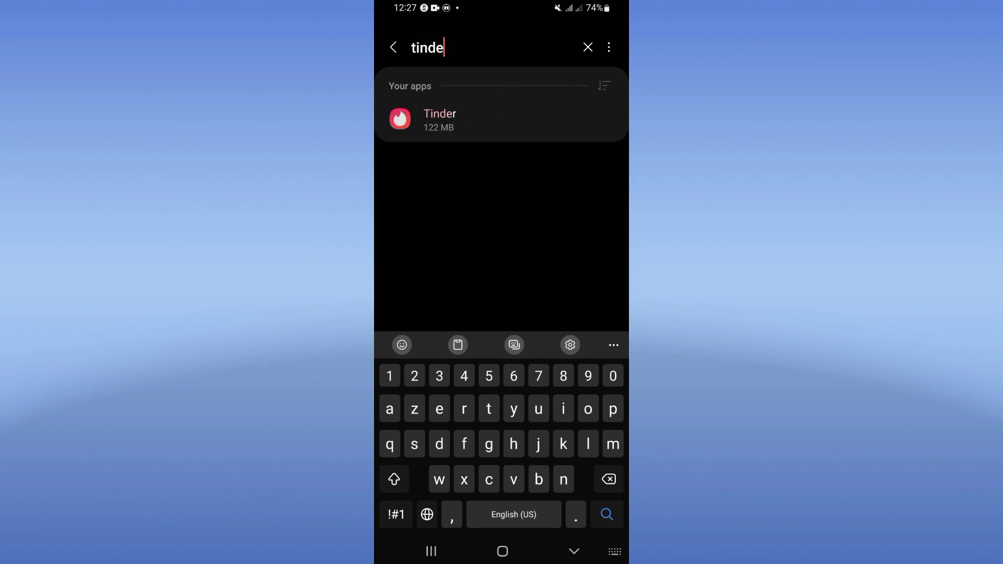
Clear Tinder's 10.32 MB cache from its Storage page.
click(502, 119)
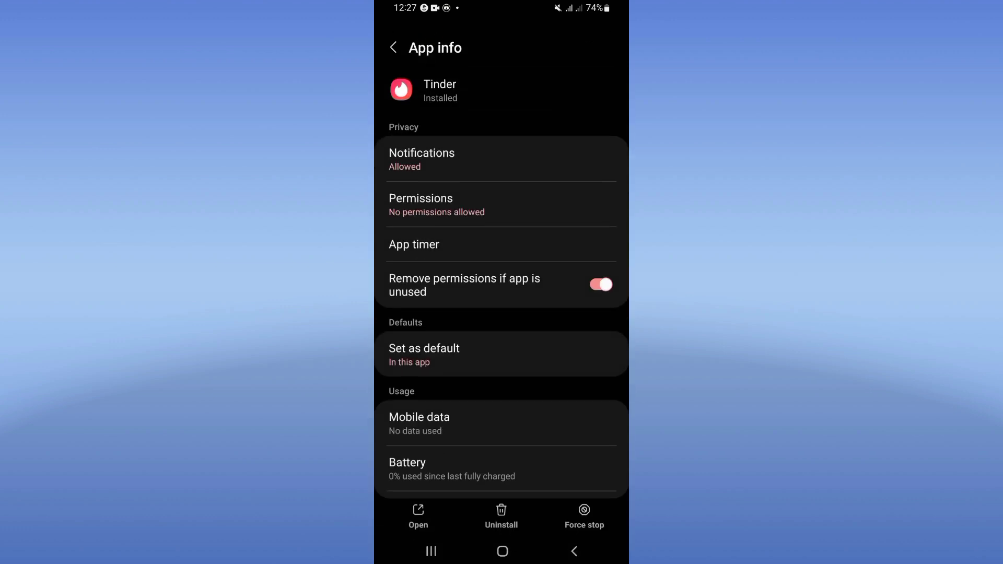
scroll(501, 313, down, 5)
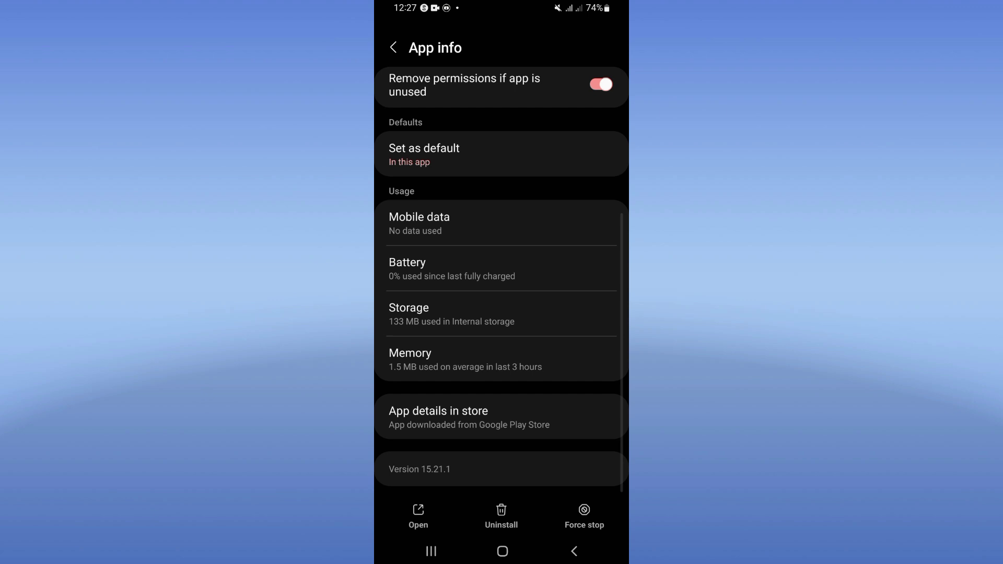
click(502, 313)
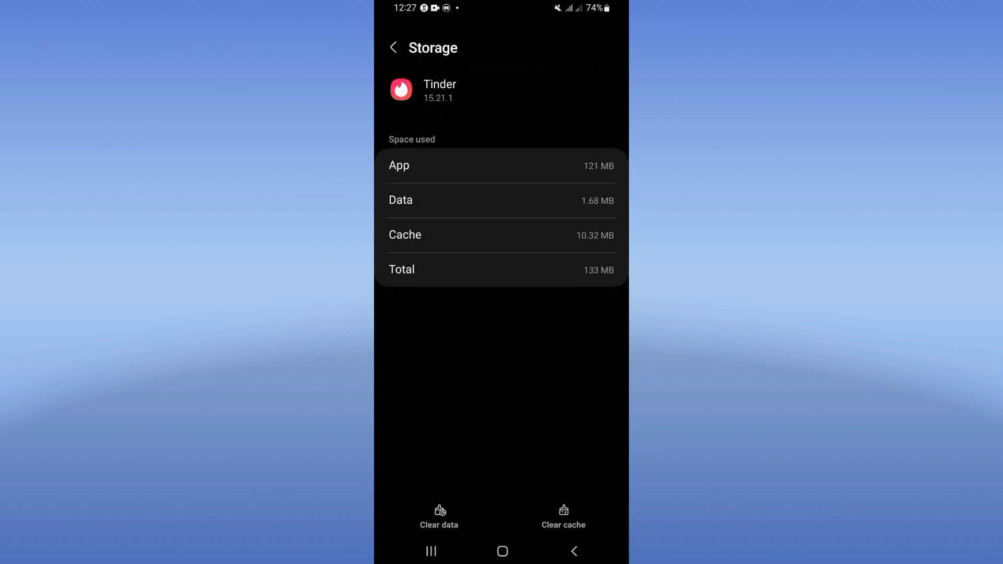
click(563, 518)
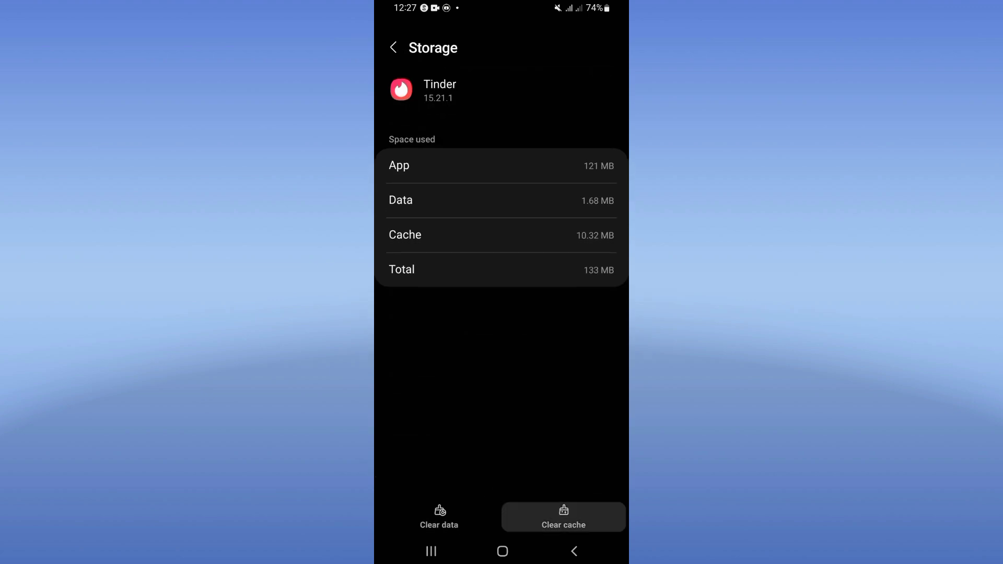
Force stop Tinder from its App info page and confirm with OK.
click(574, 551)
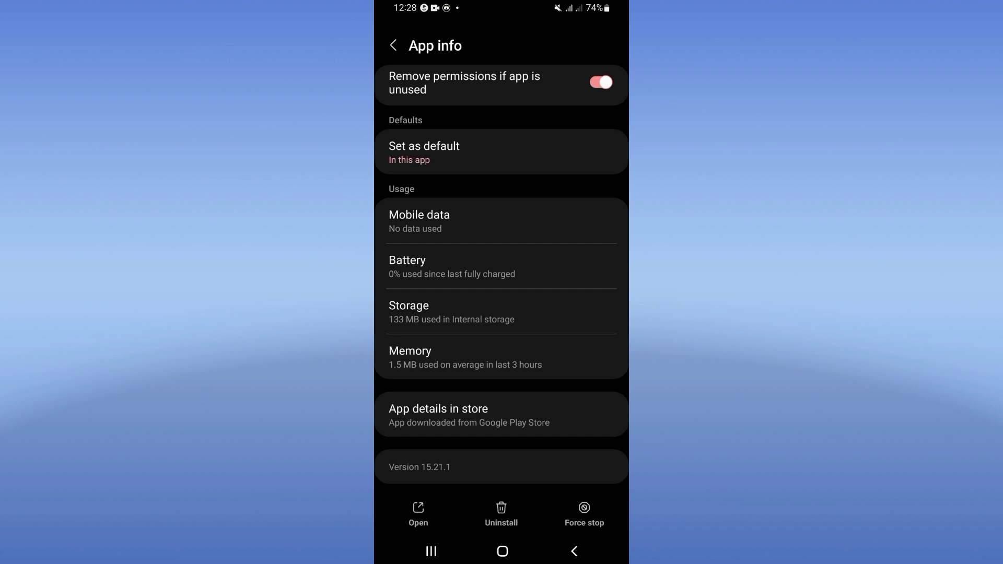
click(583, 516)
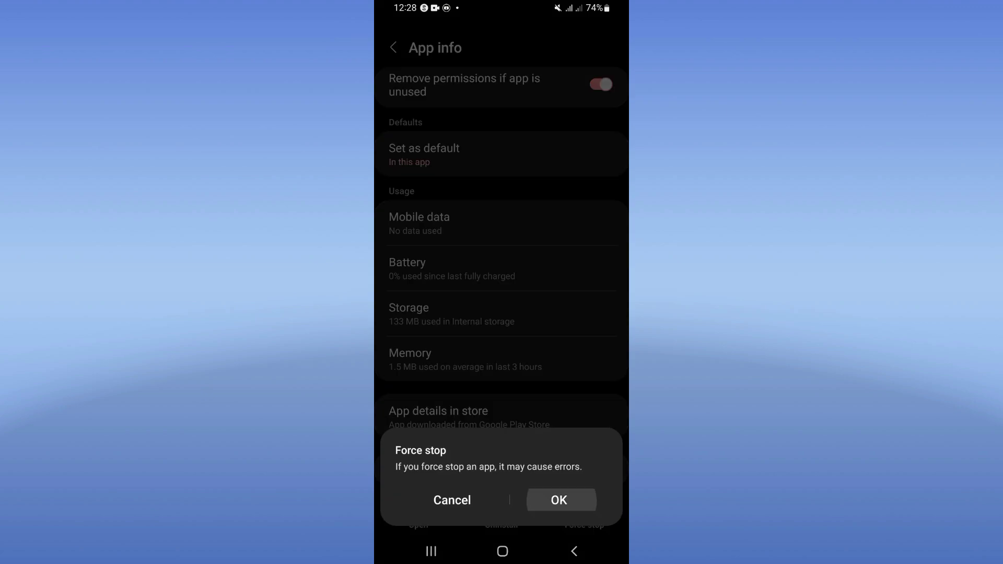
click(559, 500)
Leave Settings for the home screen and bring up the app drawer.
click(502, 551)
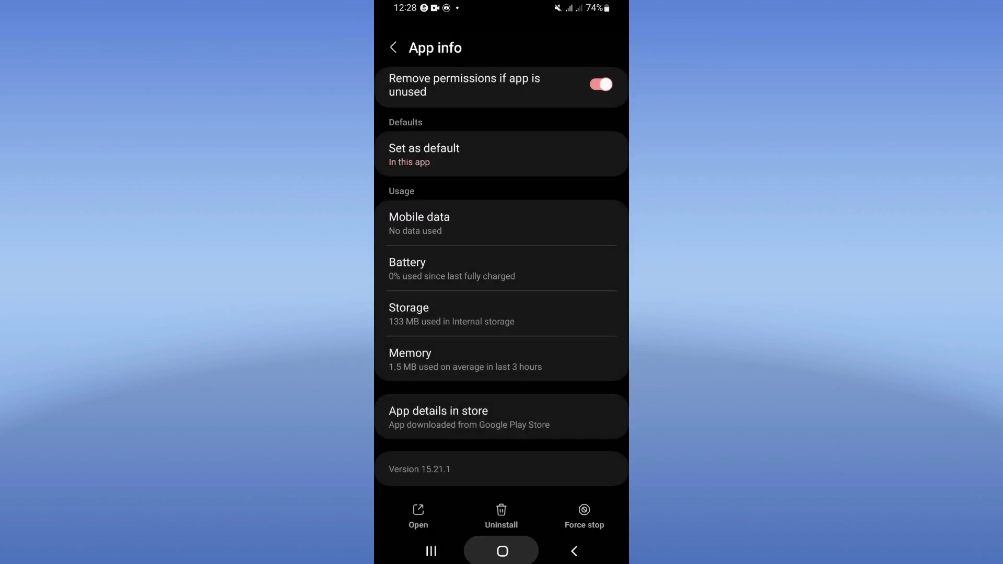
drag(502, 431, 501, 196)
mouse_move(625, 258)
mouse_down()
mouse_move(589, 53)
mouse_move(614, 99)
mouse_up()
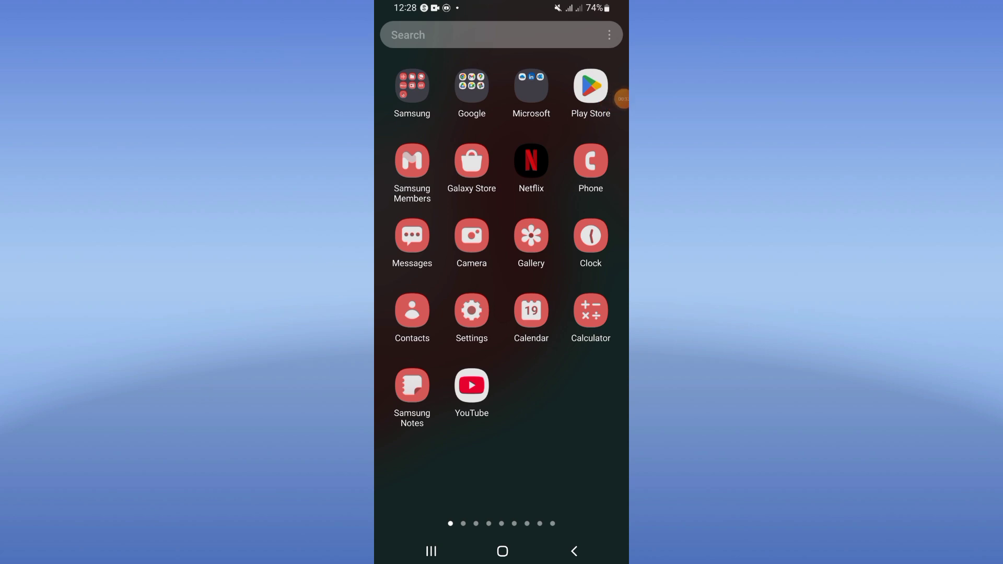
Return to the home screen with the Tinder icon, briefly showing the Restart power menu.
click(503, 551)
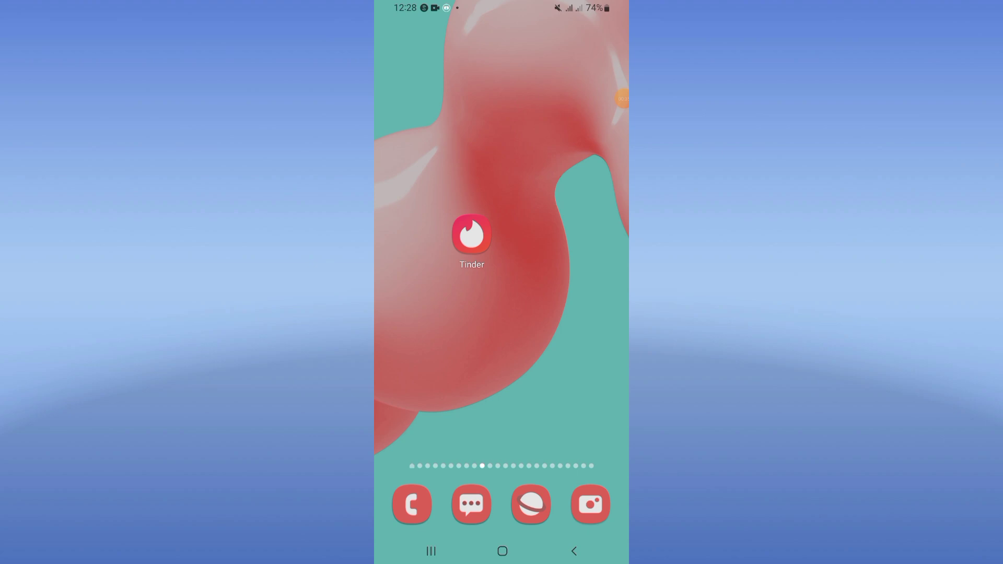
key(XF86PowerOff)
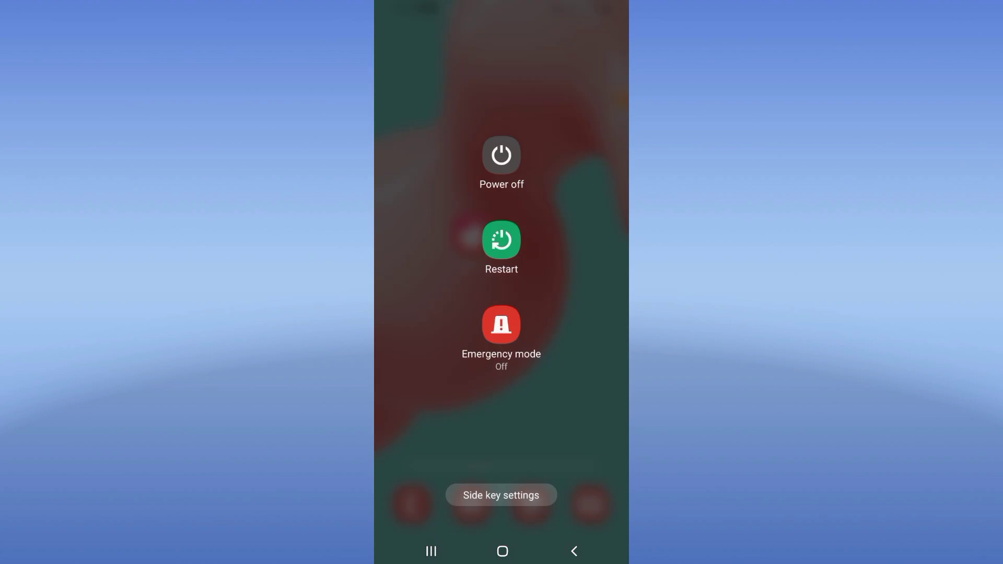
key(Escape)
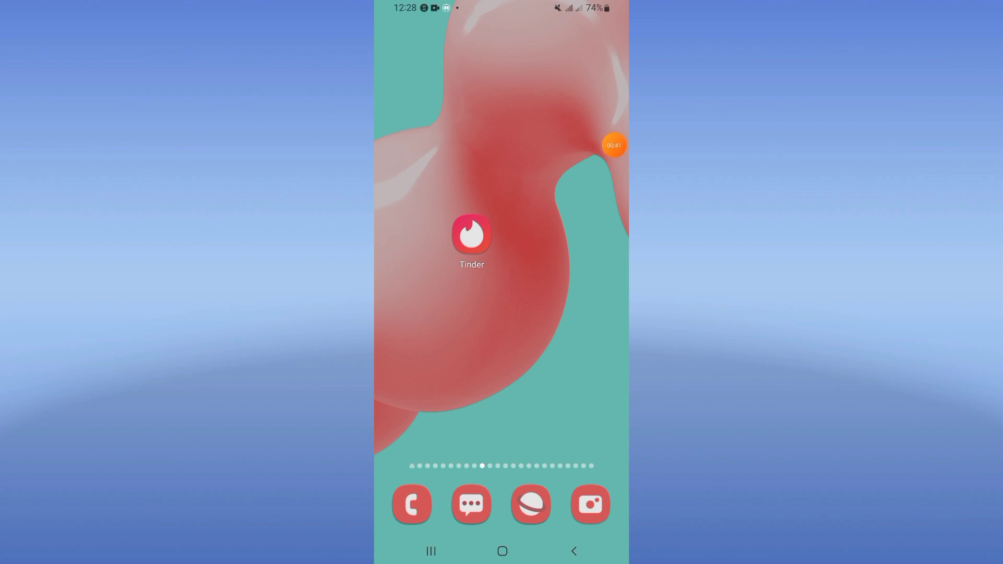